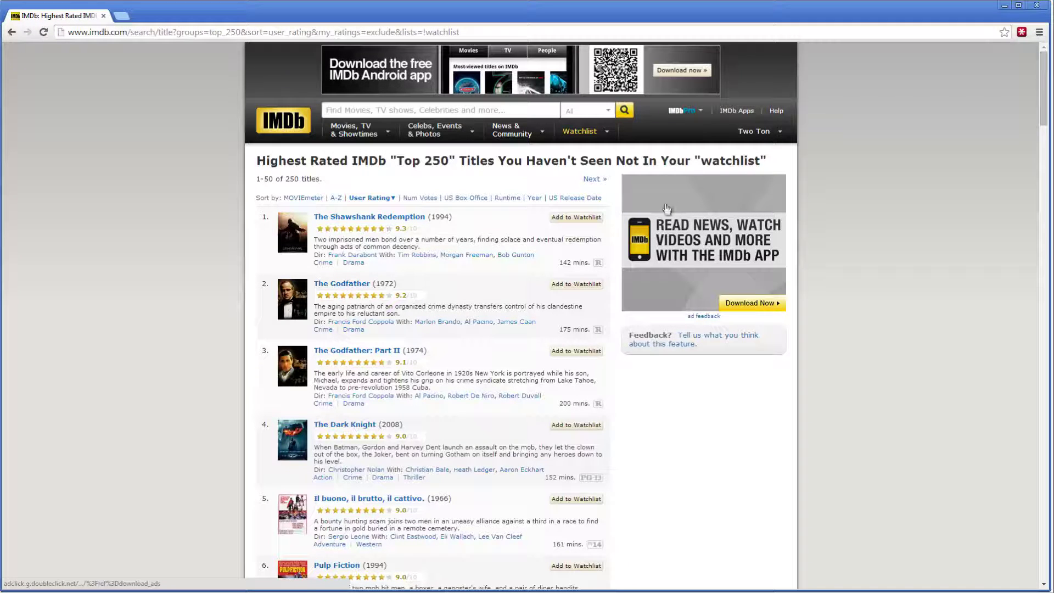
Mark The Shawshank Redemption, The Godfather and The Dark Knight as watchlist titles in IMDb's Top 250.
{"action": "mouse_move", "coordinate": [748, 133]}
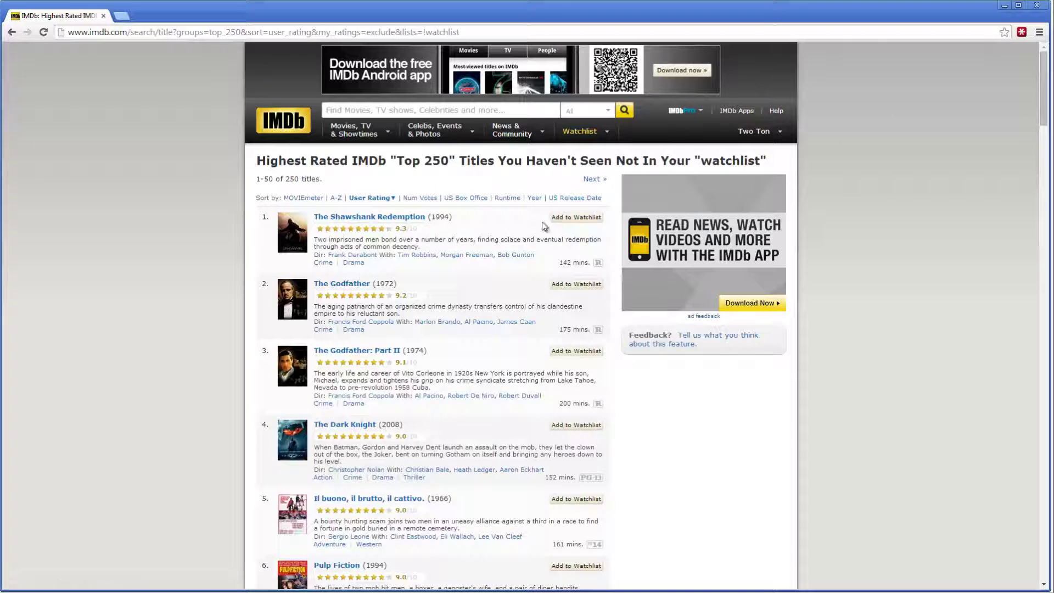
{"action": "left_click", "coordinate": [572, 218]}
{"action": "left_click", "coordinate": [561, 285]}
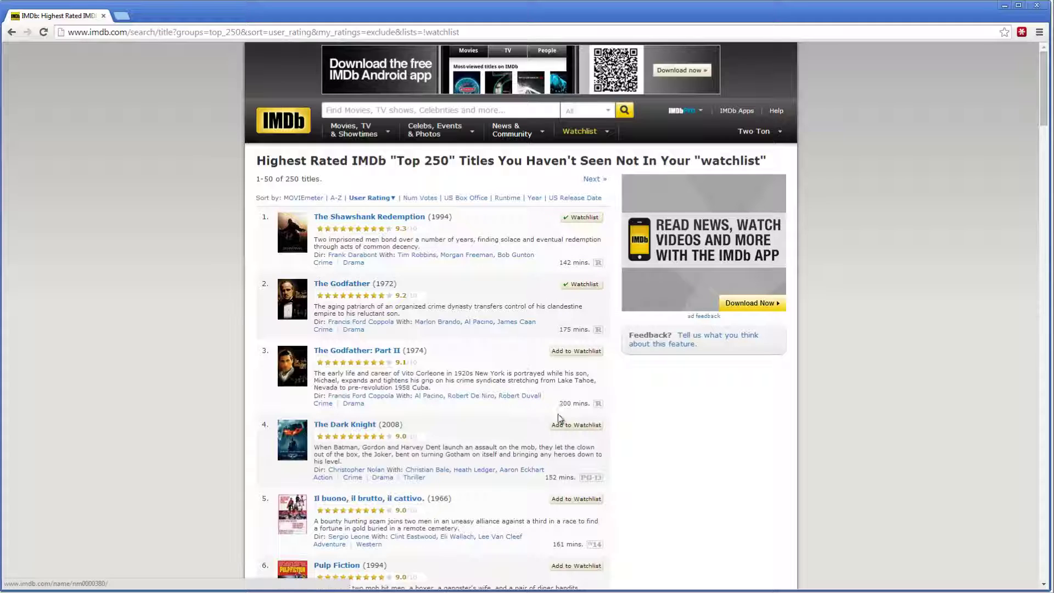
{"action": "left_click", "coordinate": [574, 426]}
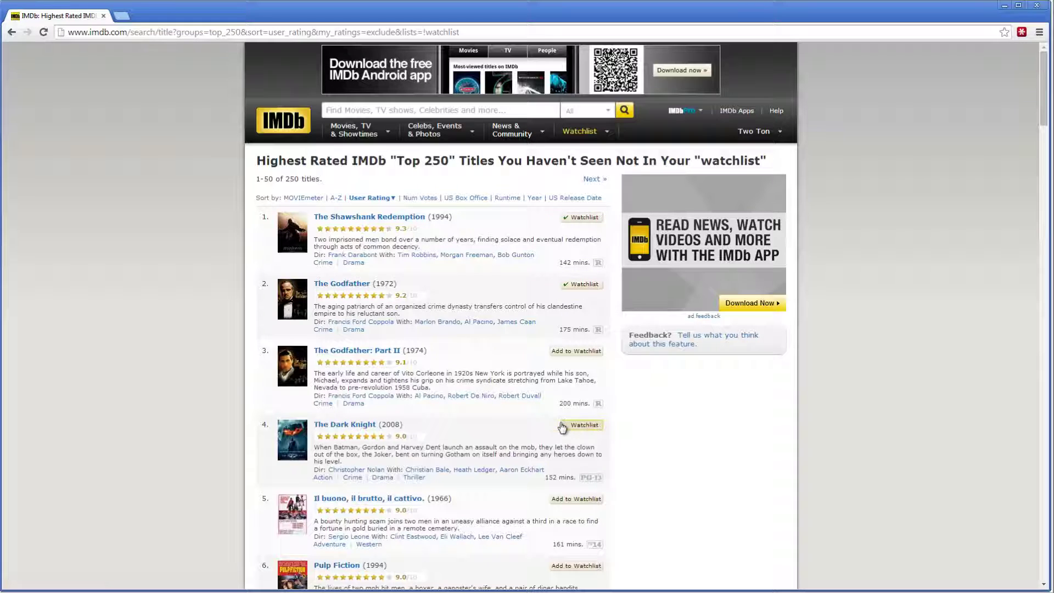
Search 'game of', add Game of Thrones (2011) to the watchlist, and open the watchlist page.
{"action": "left_click", "coordinate": [472, 111]}
{"action": "type", "text": "game of"}
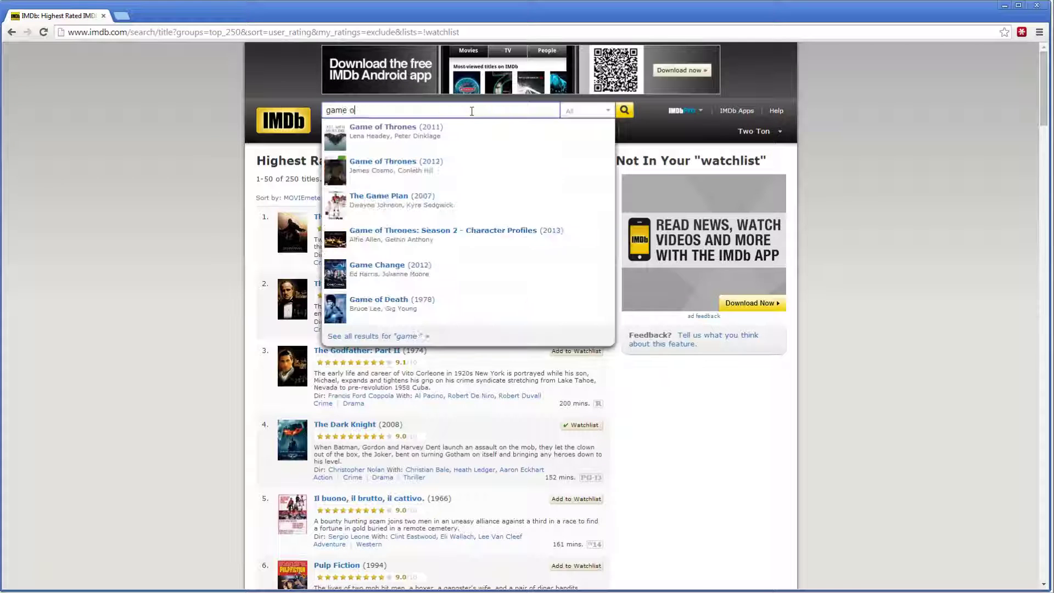
{"action": "left_click", "coordinate": [456, 146]}
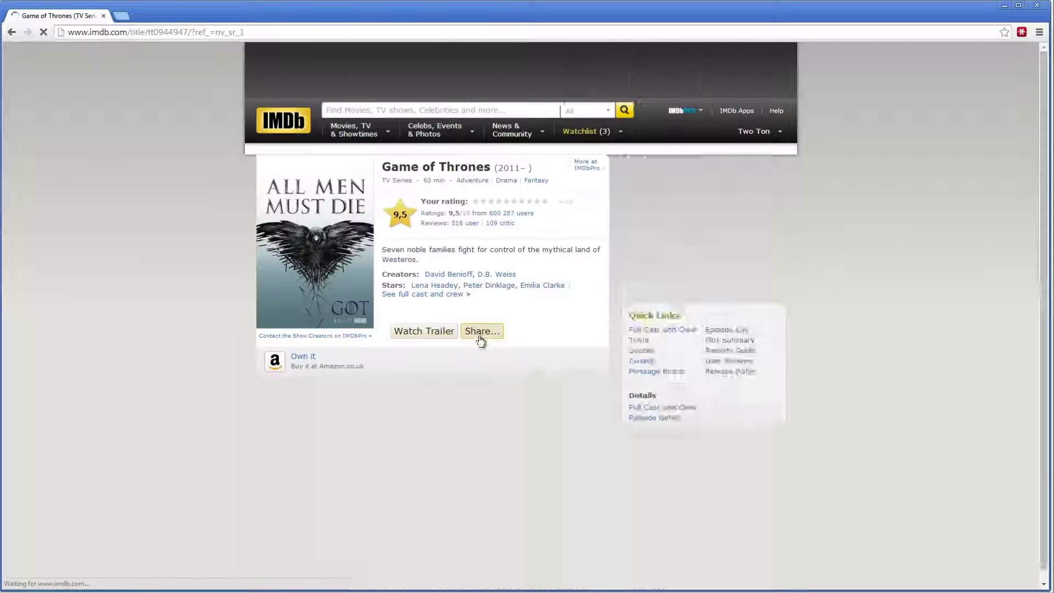
{"action": "left_click", "coordinate": [427, 337]}
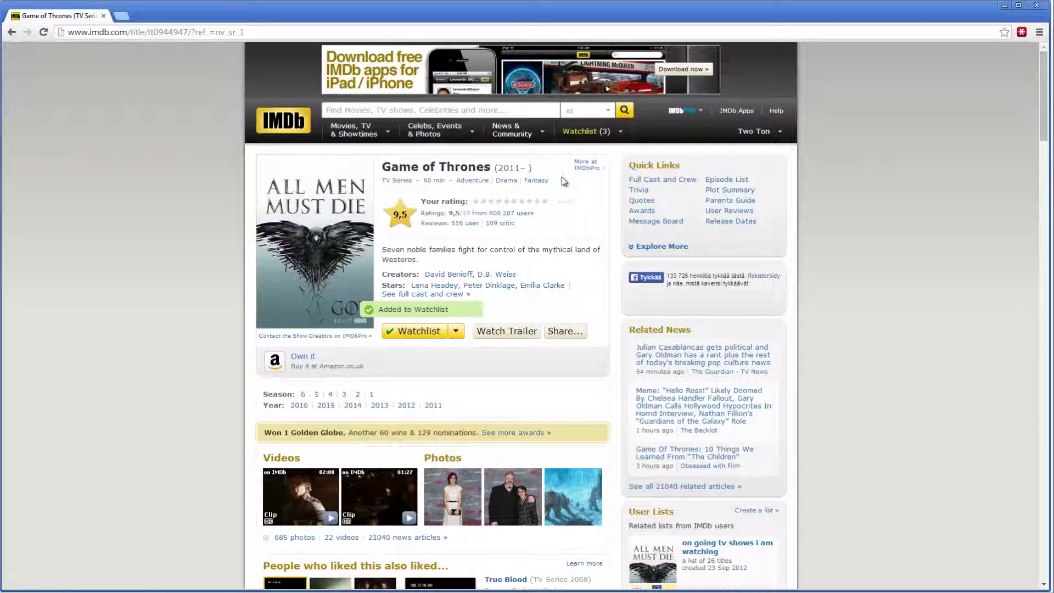
{"action": "left_click", "coordinate": [593, 133]}
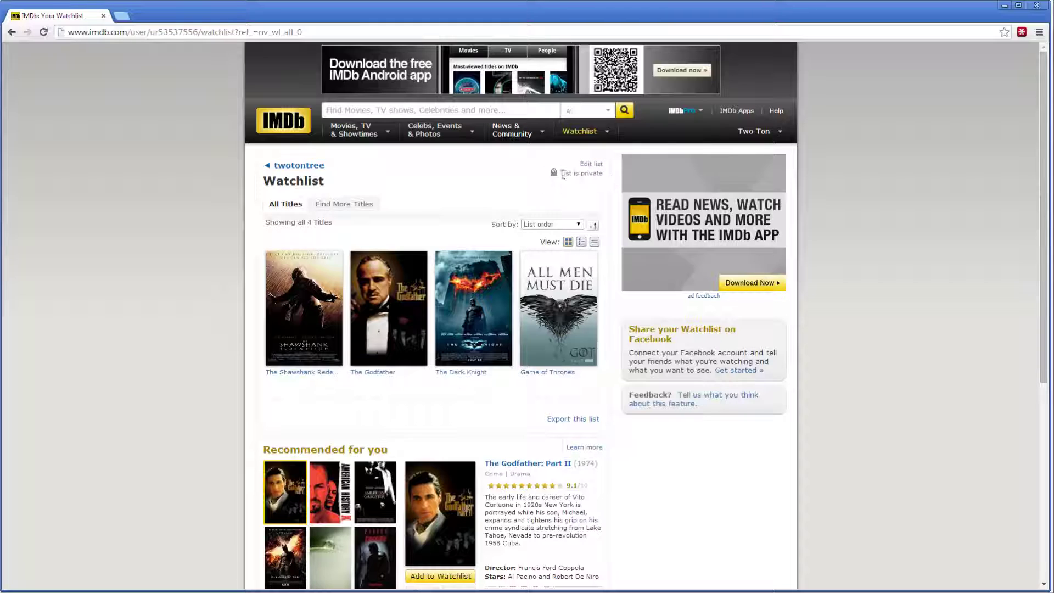
Open the watchlist's edit page with 'Edit list'.
{"action": "left_click", "coordinate": [592, 165]}
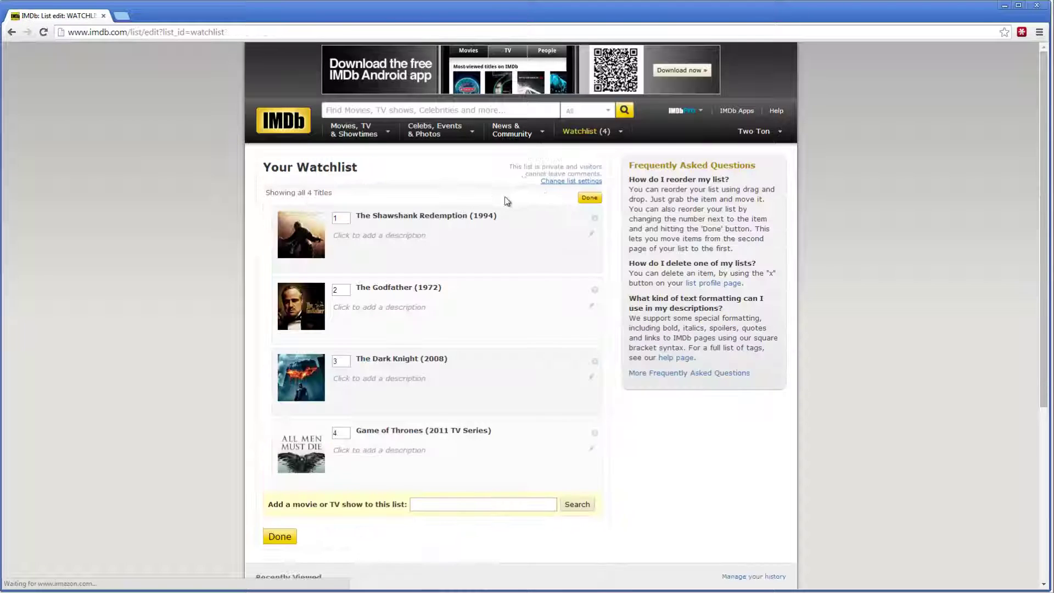
Set the watchlist to a public list in its settings and finish editing with Done.
{"action": "left_click", "coordinate": [562, 182]}
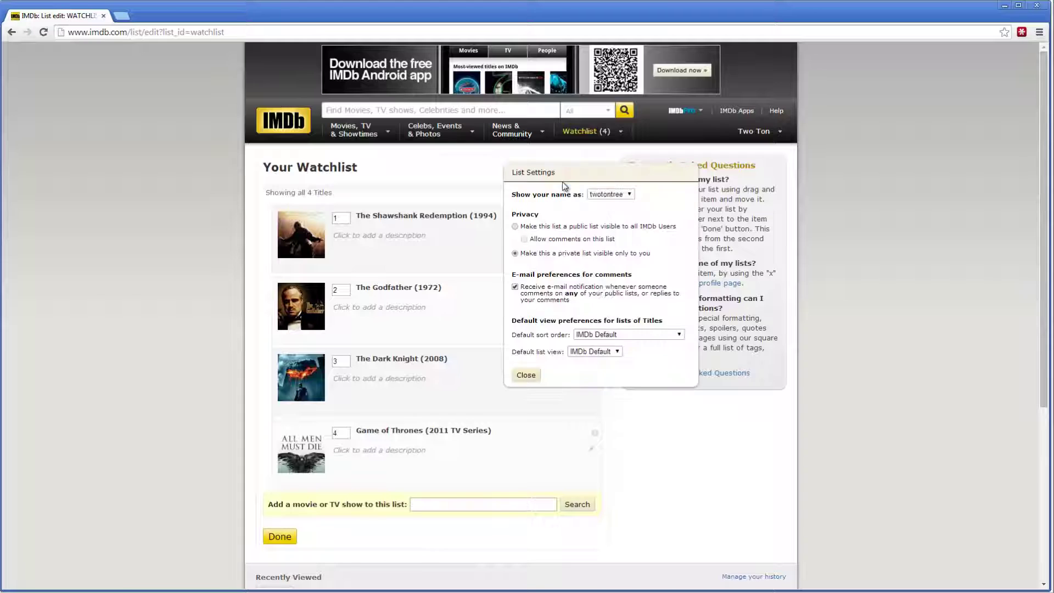
{"action": "left_click", "coordinate": [515, 227]}
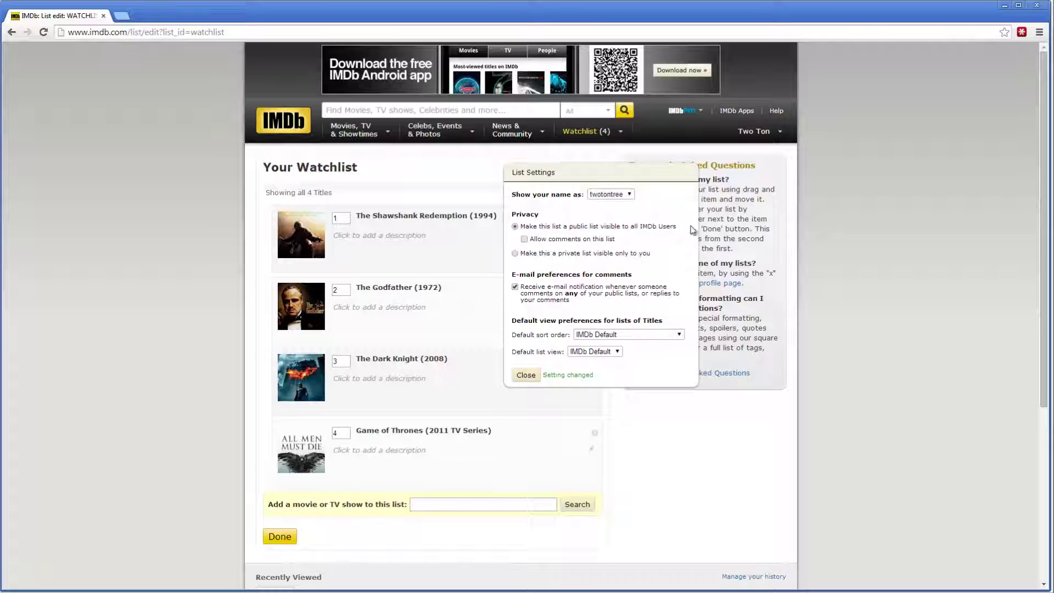
{"action": "left_click", "coordinate": [525, 375]}
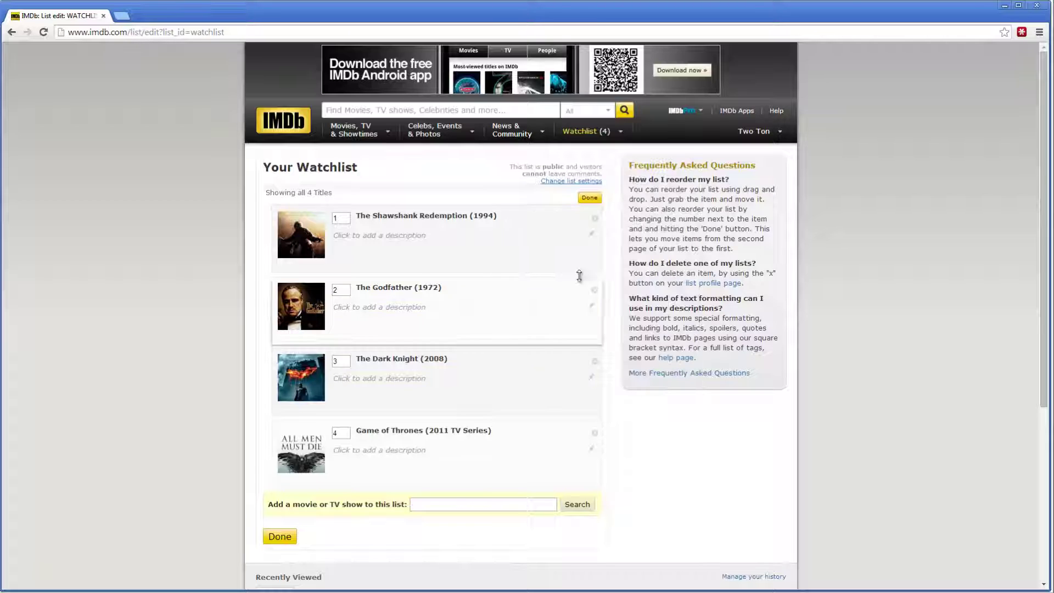
{"action": "left_click", "coordinate": [591, 200]}
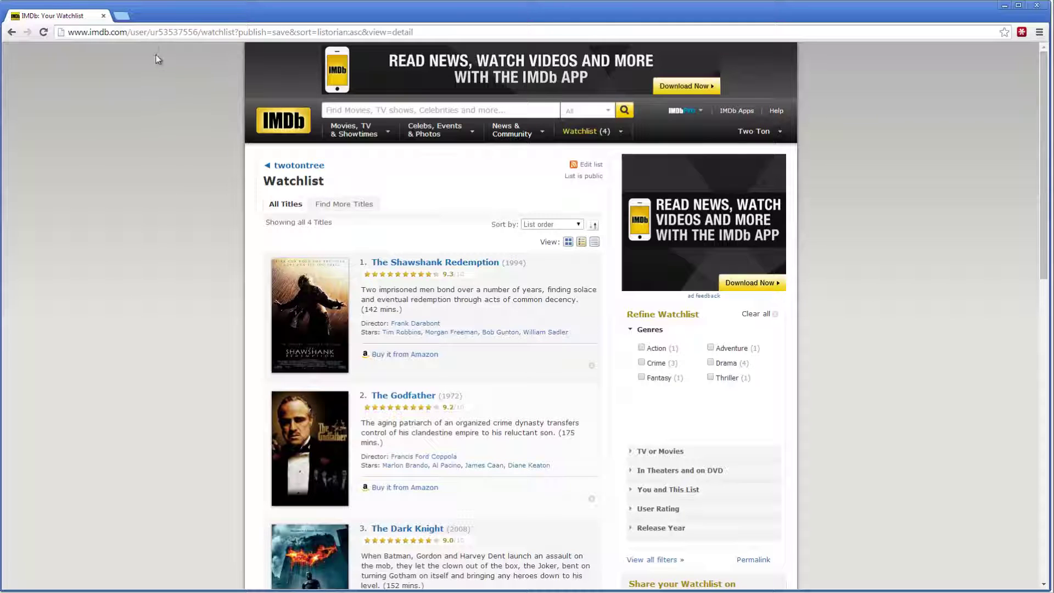
Select and copy the 'ur' user number from the watchlist's web address.
{"action": "left_click_drag", "start_coordinate": [153, 31], "coordinate": [197, 34]}
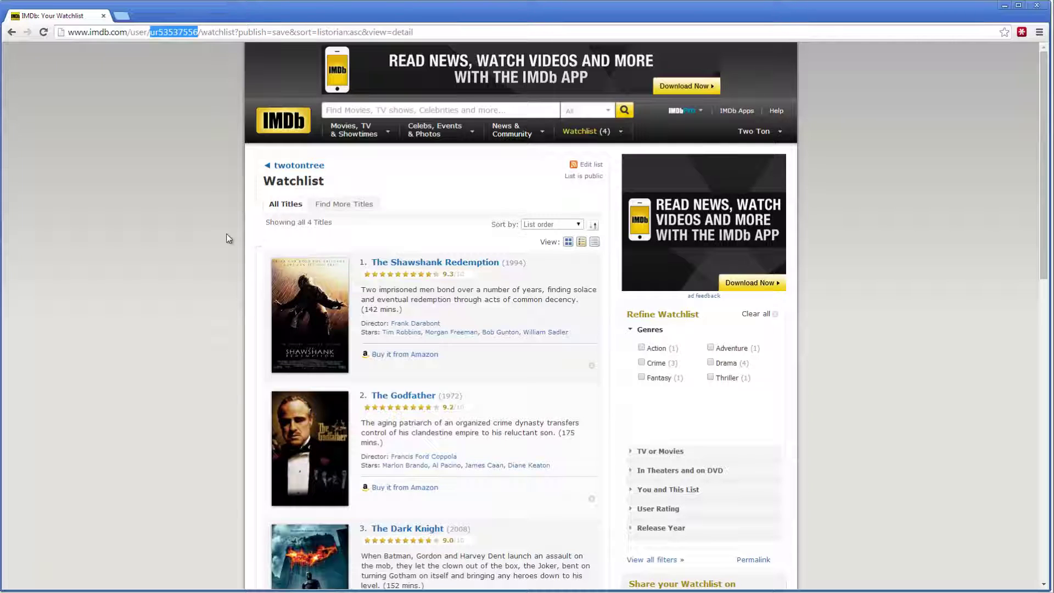
{"action": "left_click", "coordinate": [178, 50]}
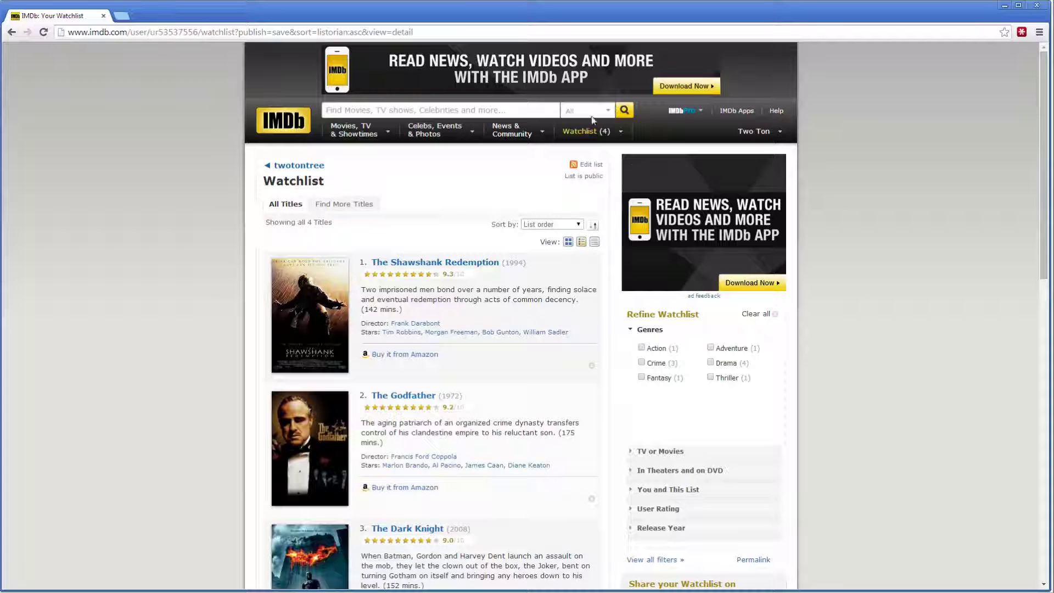
{"action": "scroll", "coordinate": [219, 280], "scroll_direction": "down", "scroll_amount": 8}
{"action": "scroll", "coordinate": [219, 280], "scroll_direction": "down", "scroll_amount": 5}
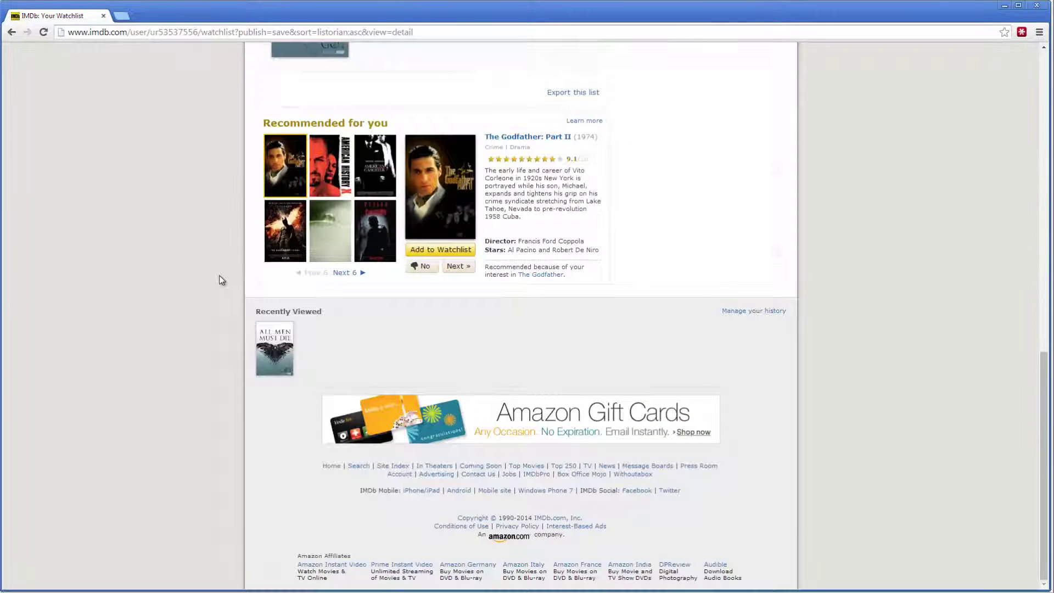
{"action": "scroll", "coordinate": [219, 277], "scroll_direction": "up", "scroll_amount": 13}
{"action": "mouse_move", "coordinate": [377, 128]}
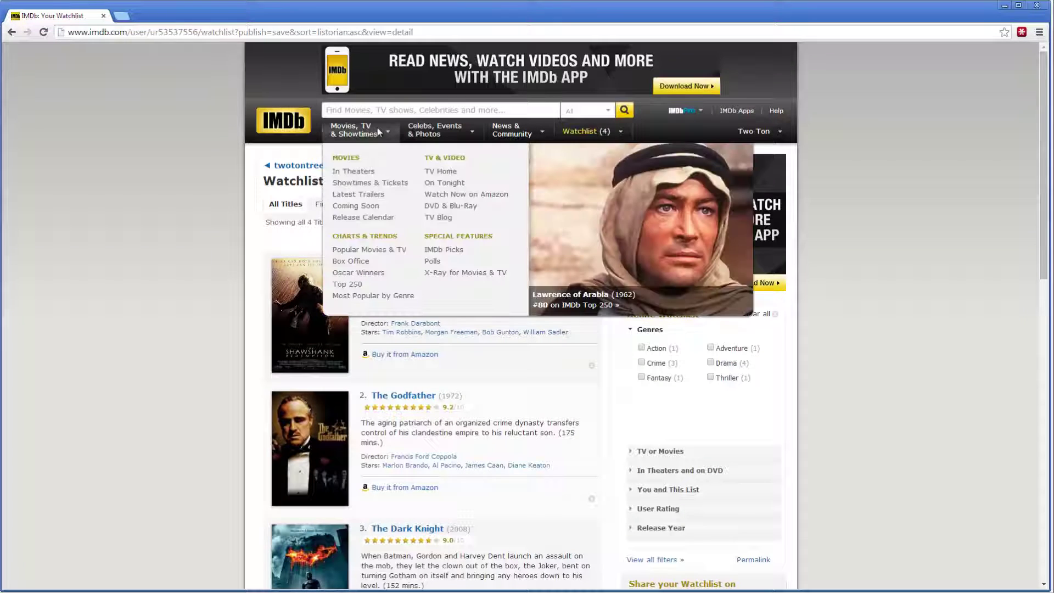
{"action": "mouse_move", "coordinate": [518, 135]}
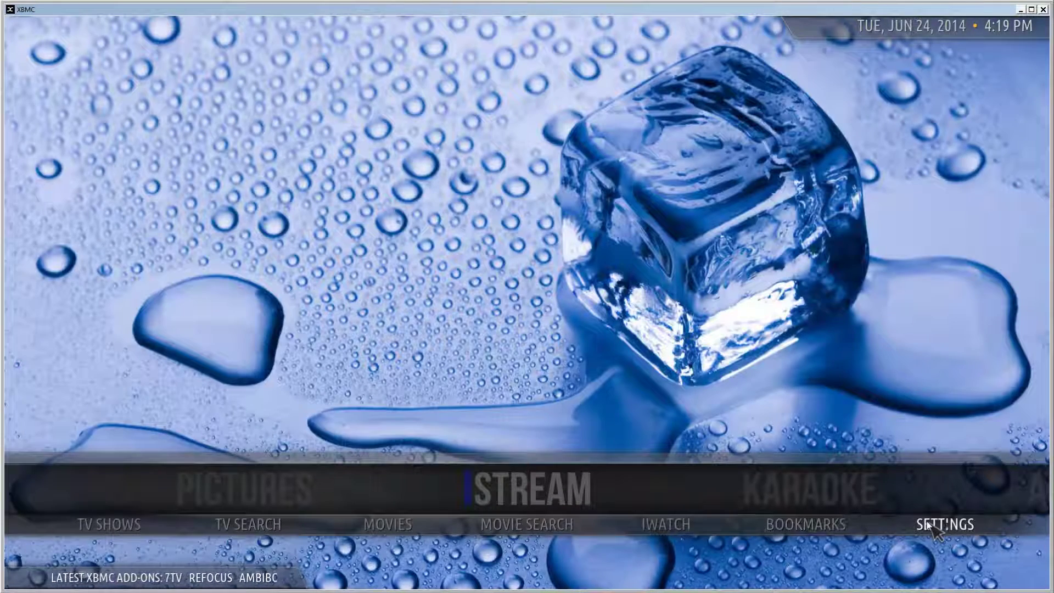
In XBMC, open iStream's Settings > Movies > IMDB.
{"action": "left_click", "coordinate": [953, 524]}
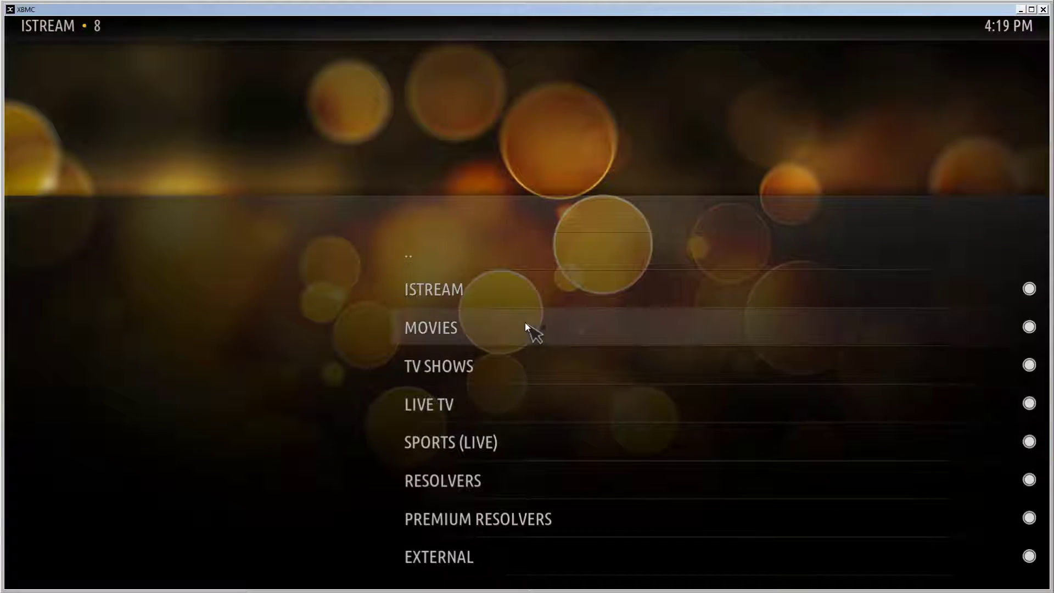
{"action": "left_click", "coordinate": [506, 328]}
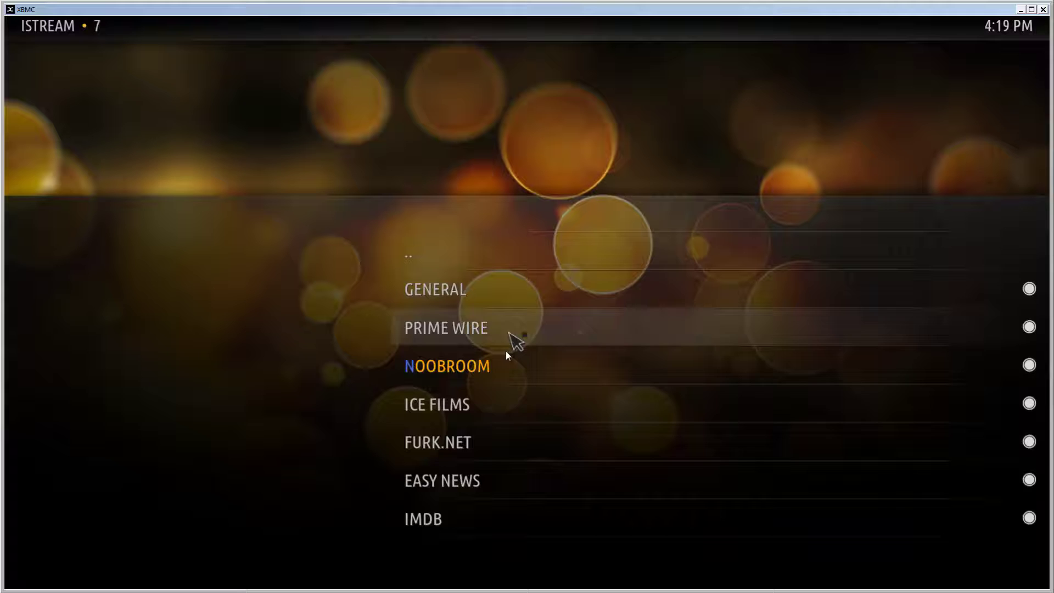
{"action": "left_click", "coordinate": [439, 517]}
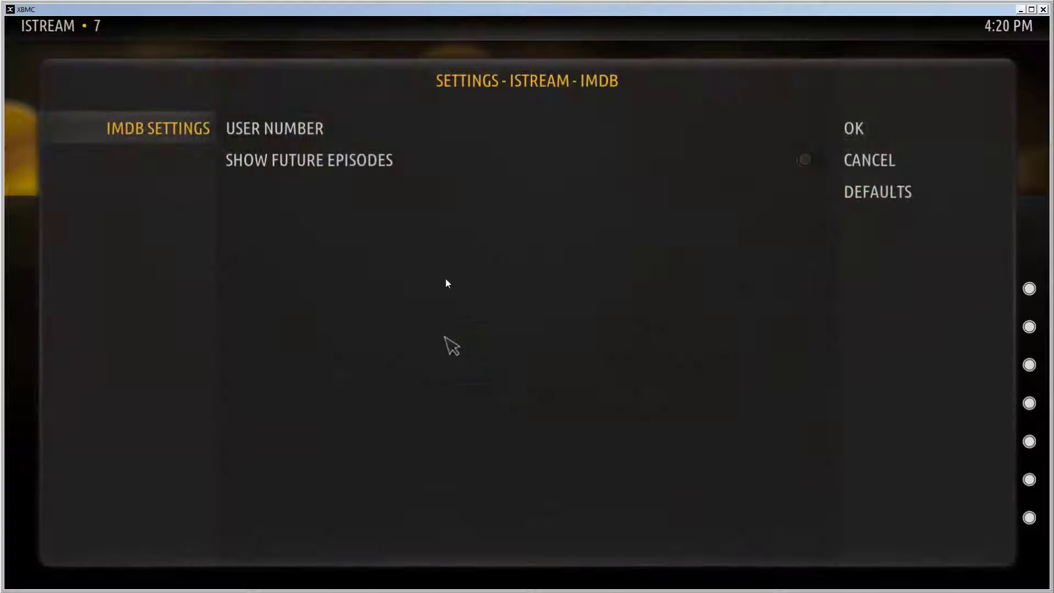
Paste the IMDb user number into iStream's IMDB settings, save with OK, and go back home.
{"action": "left_click", "coordinate": [460, 131]}
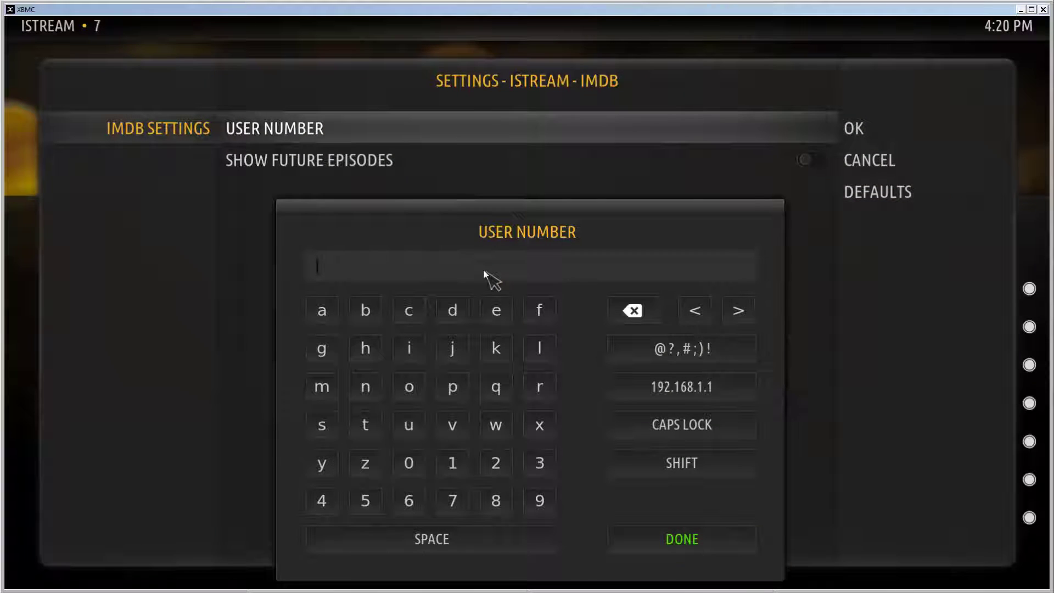
{"action": "type", "text": "ur53537556"}
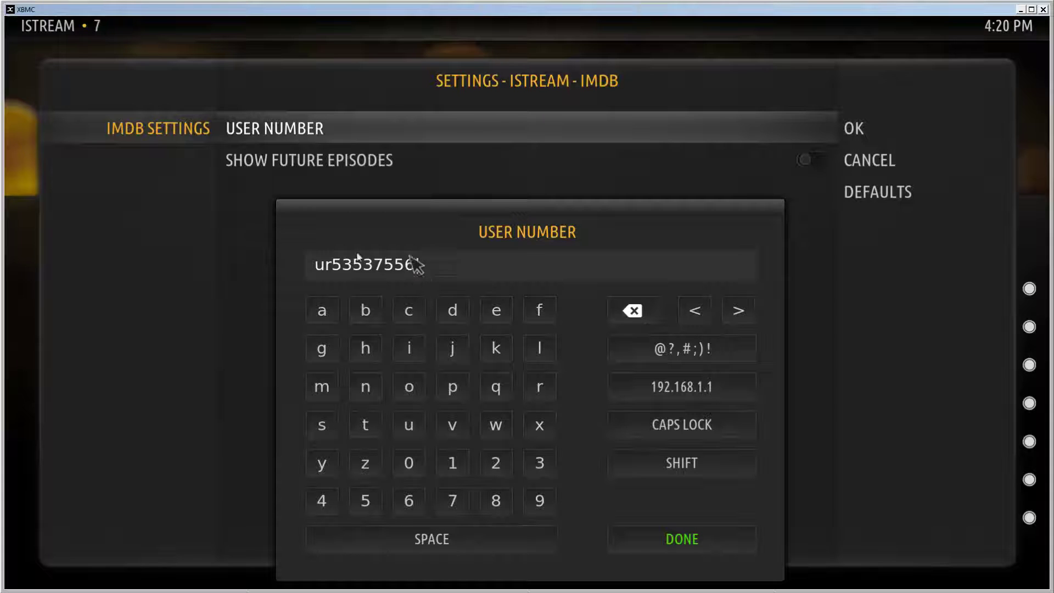
{"action": "left_click", "coordinate": [665, 536]}
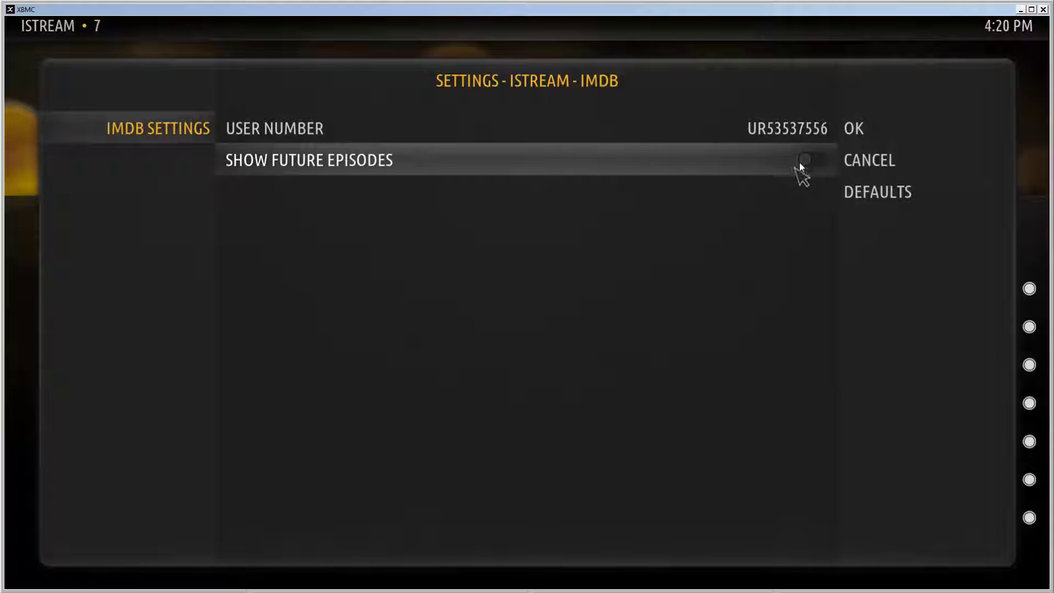
{"action": "left_click", "coordinate": [863, 130]}
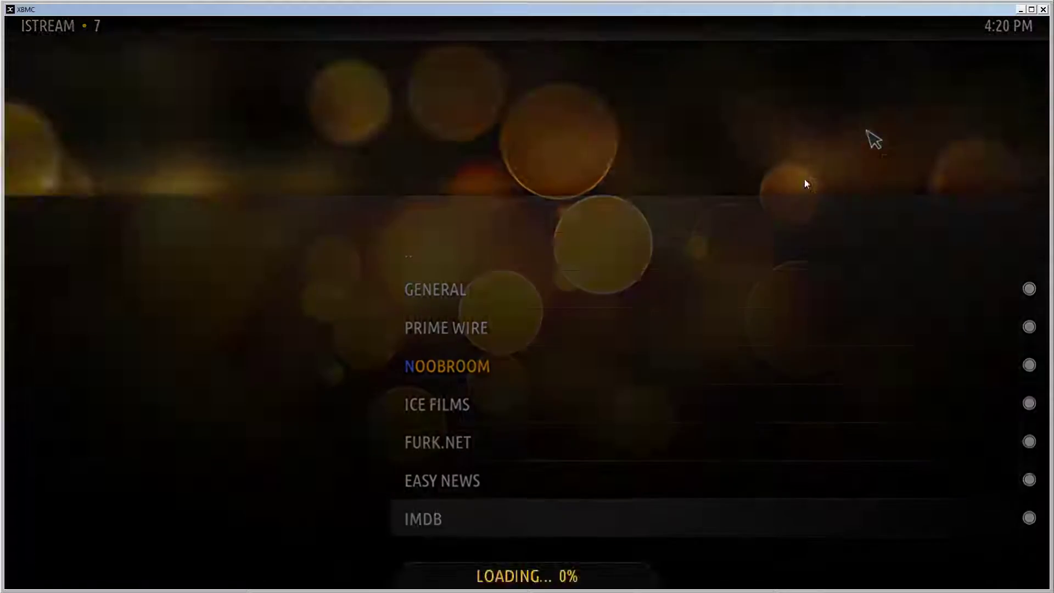
{"action": "right_click", "coordinate": [370, 289]}
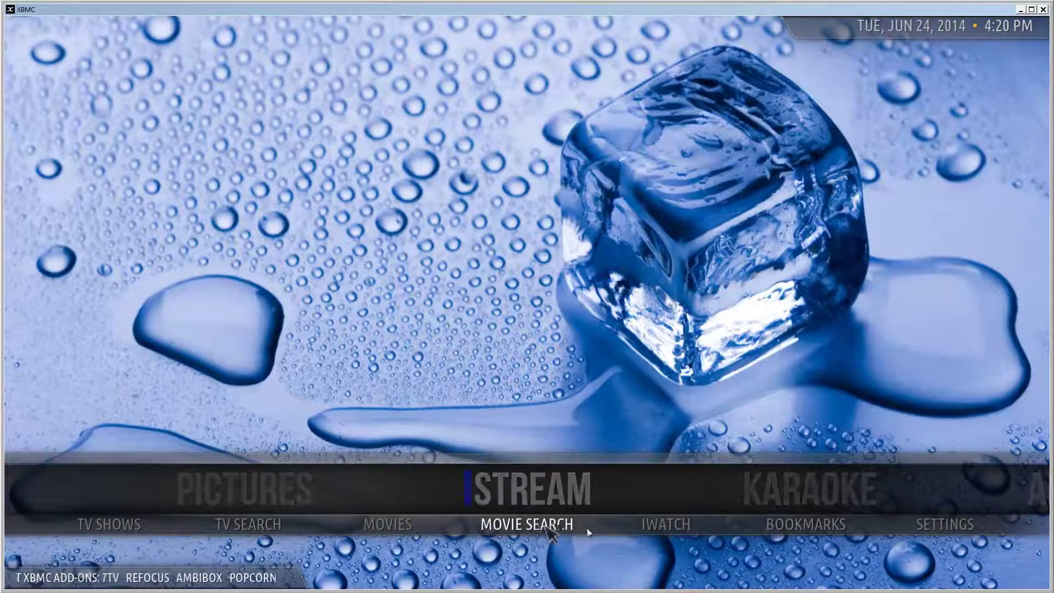
Open iStream's iWatch > IMDB > Watchlist, then remove The Godfather from the IMDb watchlist in the browser.
{"action": "left_click", "coordinate": [656, 528]}
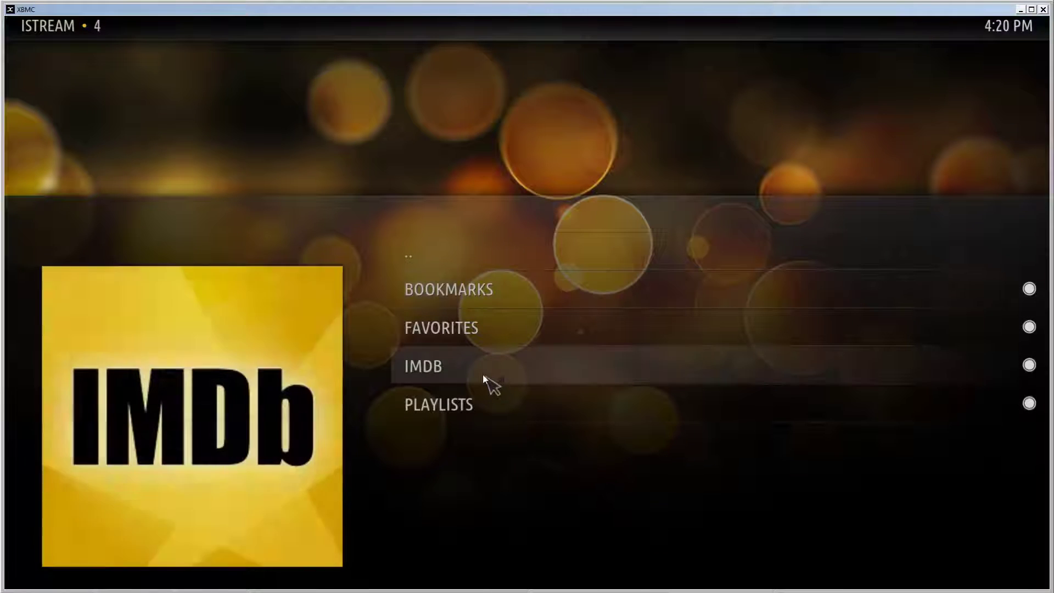
{"action": "left_click", "coordinate": [482, 374]}
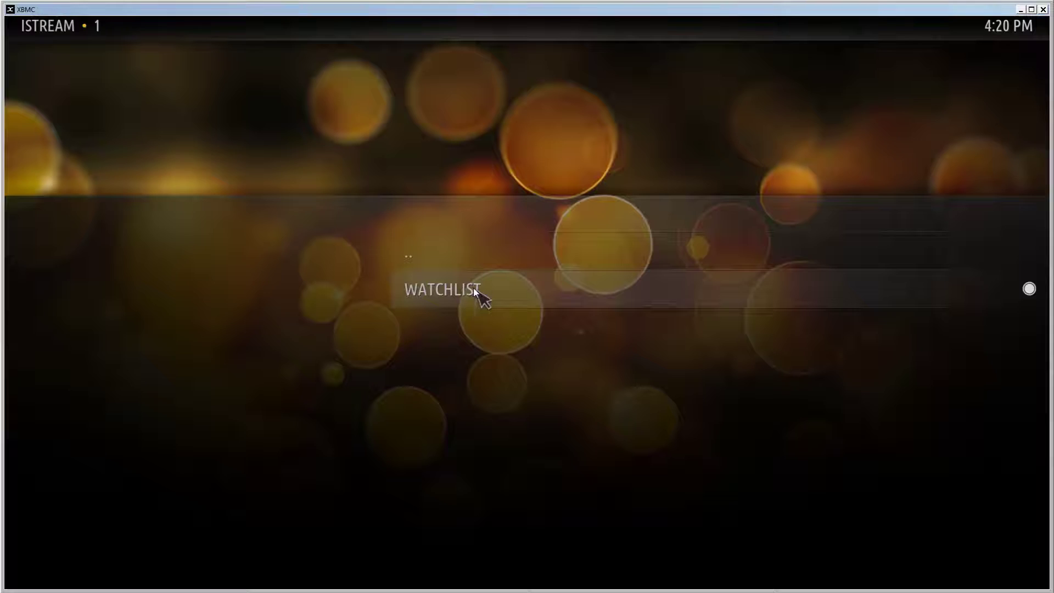
{"action": "left_click", "coordinate": [475, 289]}
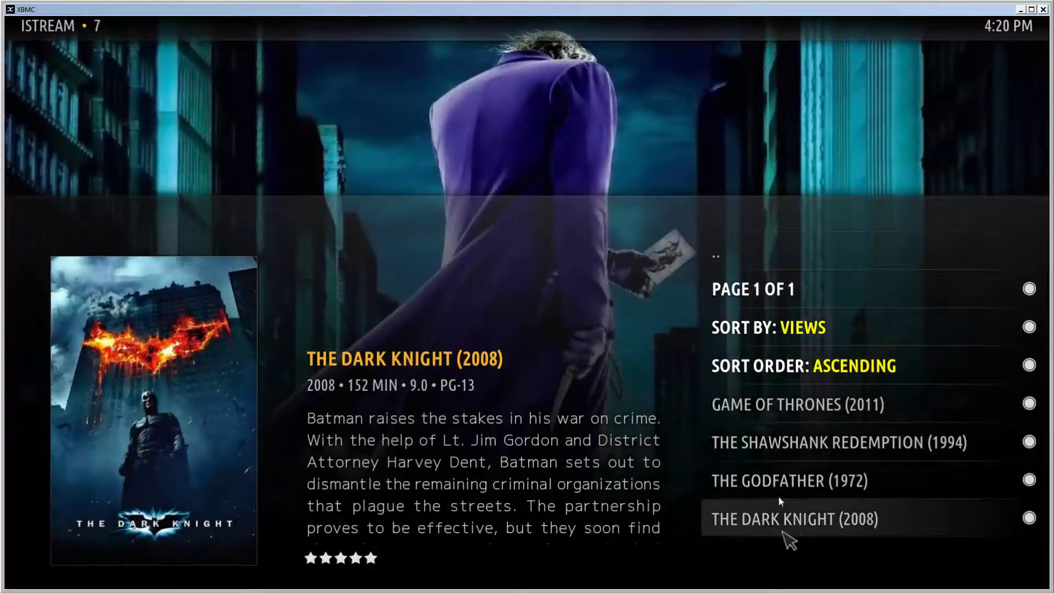
{"action": "key", "text": "Down"}
{"action": "key", "text": "alt+Tab"}
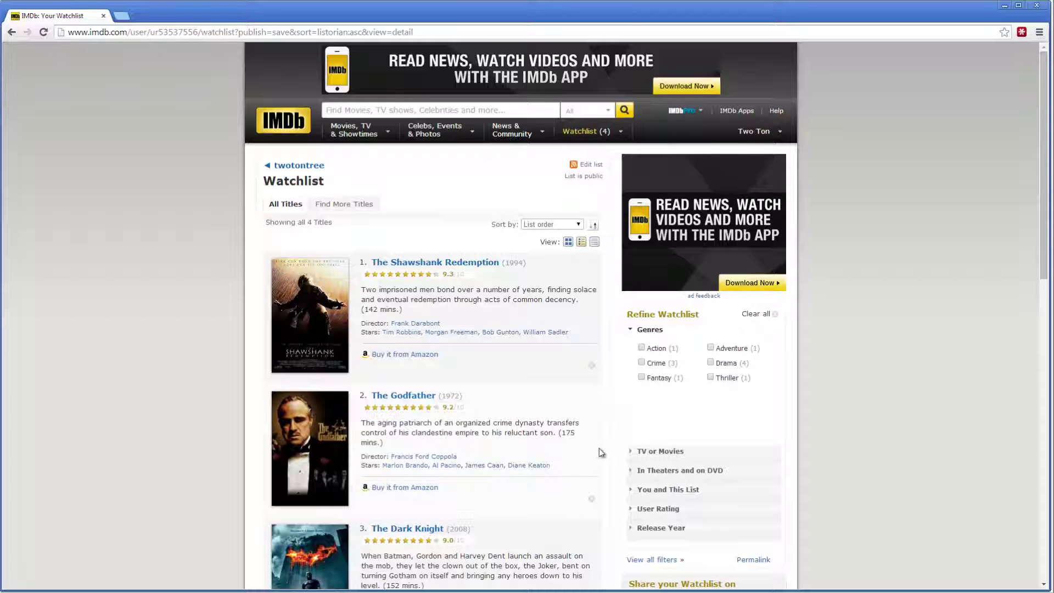
{"action": "left_click", "coordinate": [594, 501]}
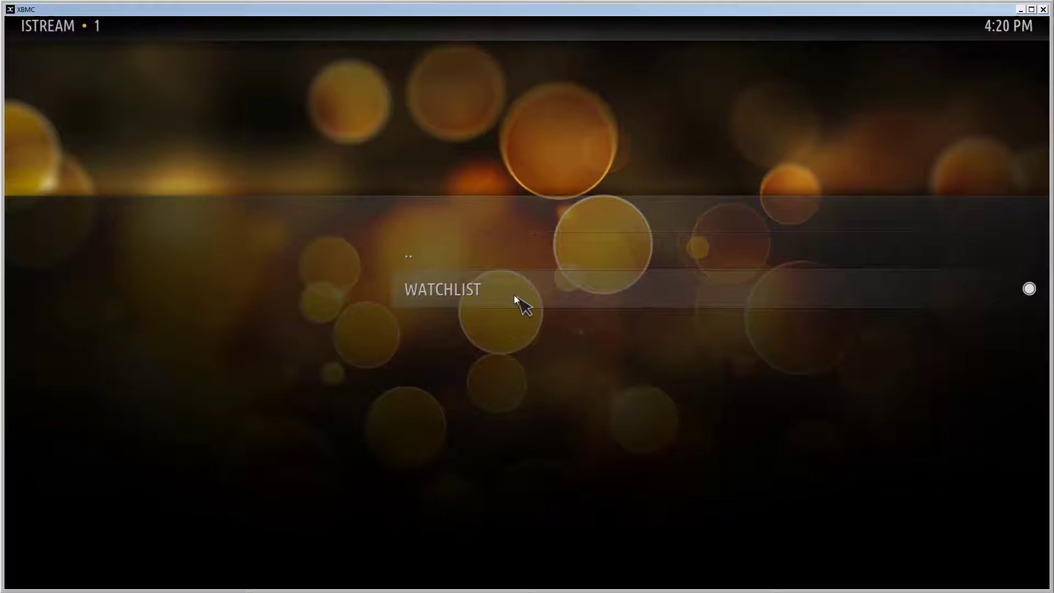
{"action": "left_click", "coordinate": [514, 296]}
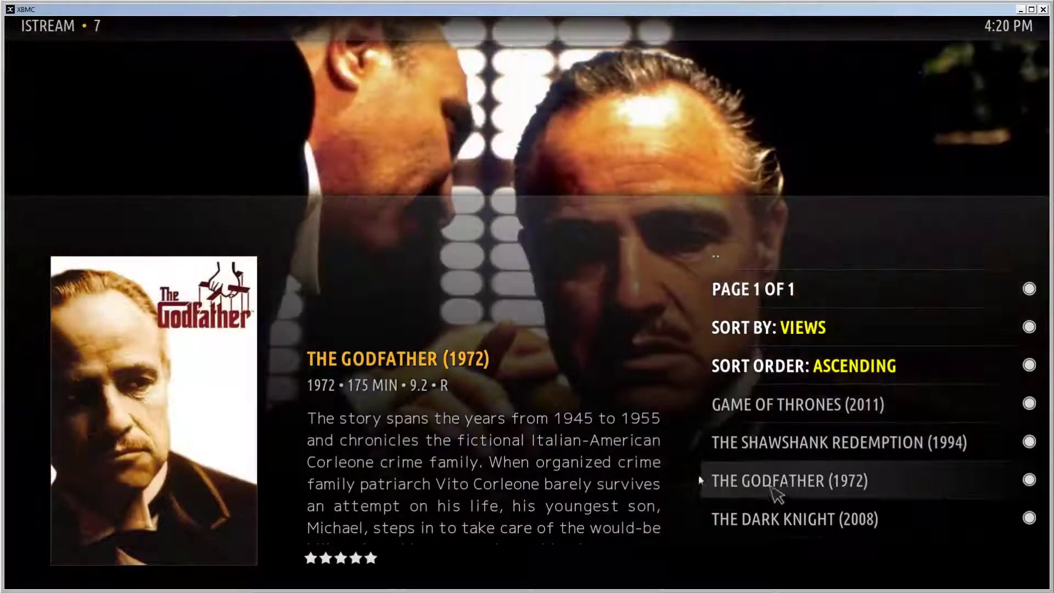
{"action": "right_click", "coordinate": [698, 474]}
{"action": "left_click", "coordinate": [564, 300]}
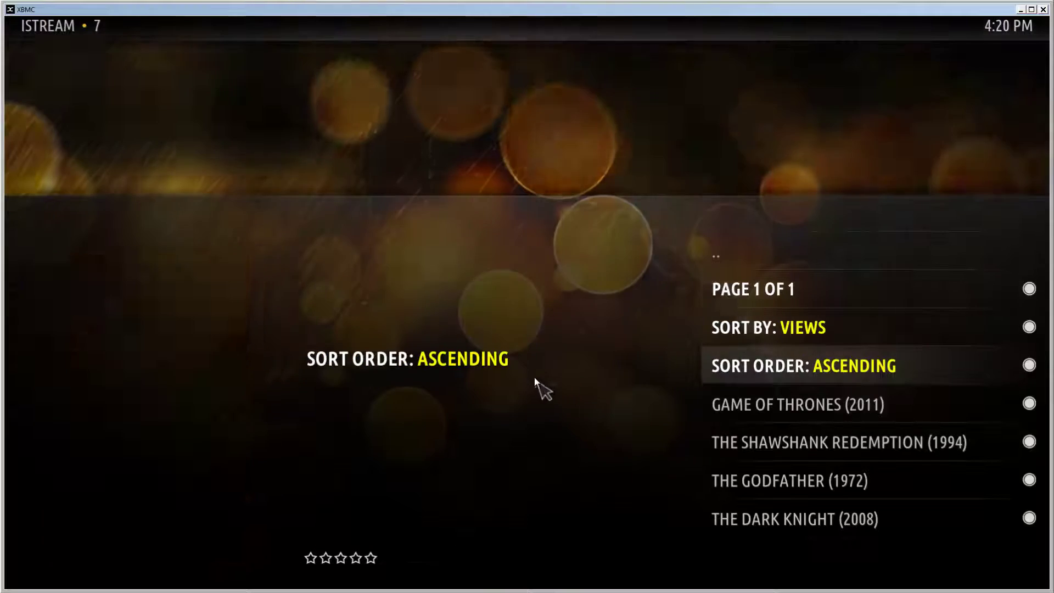
{"action": "right_click", "coordinate": [534, 379]}
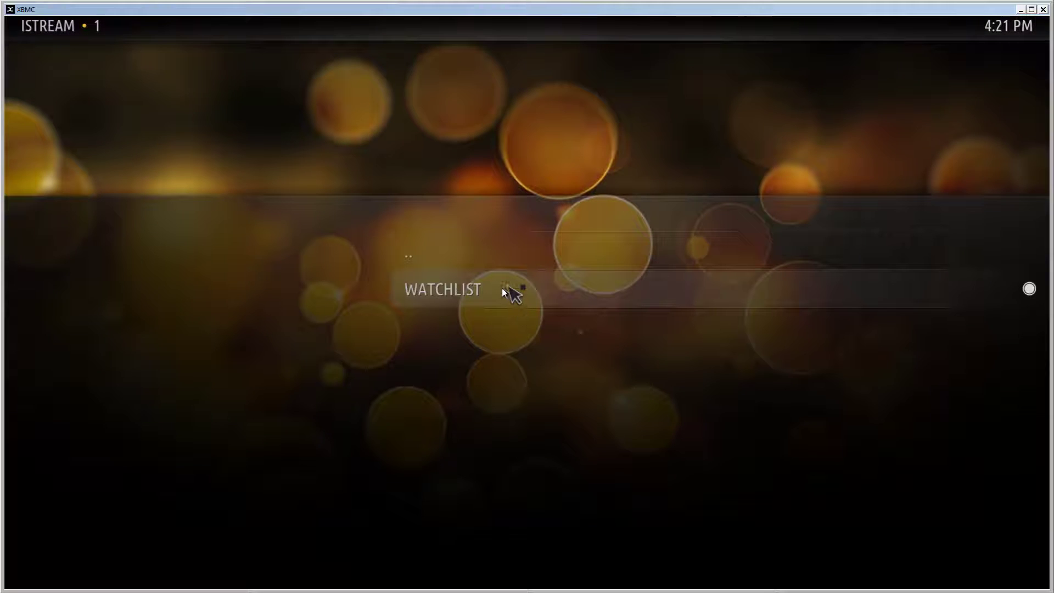
{"action": "right_click", "coordinate": [501, 288]}
{"action": "right_click", "coordinate": [600, 356]}
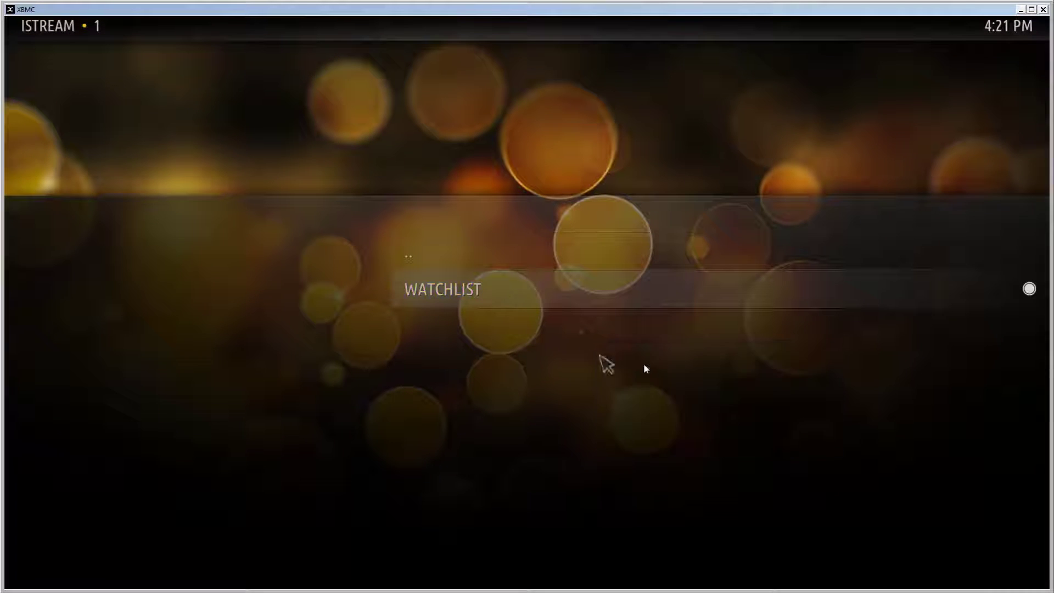
{"action": "left_click", "coordinate": [620, 300]}
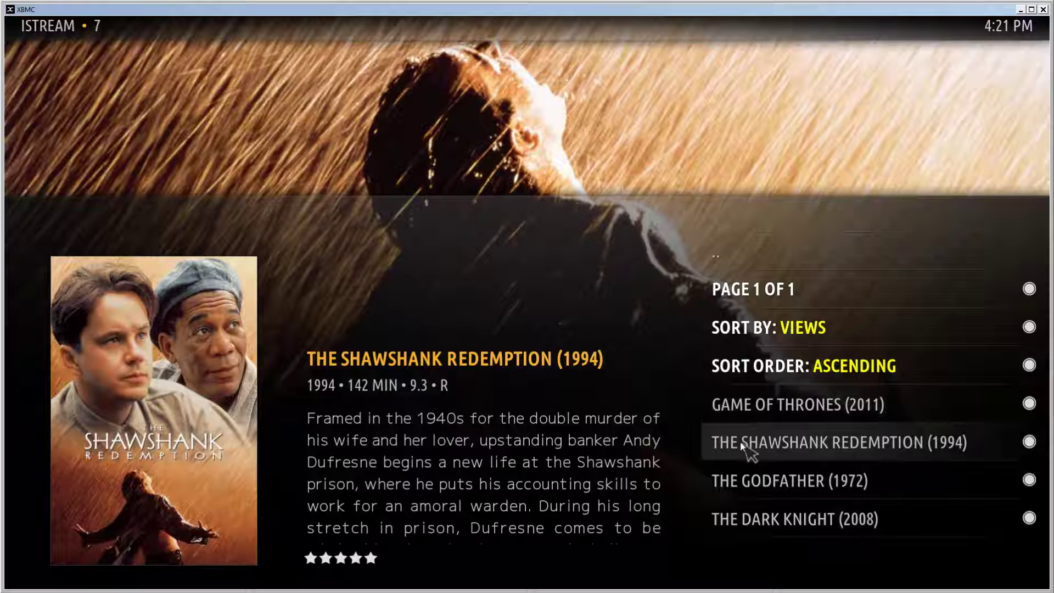
Play The Shawshank Redemption from the start via a PRIMEWIRE PROMPTFILE.COM source, then stop and go back.
{"action": "left_click", "coordinate": [740, 443]}
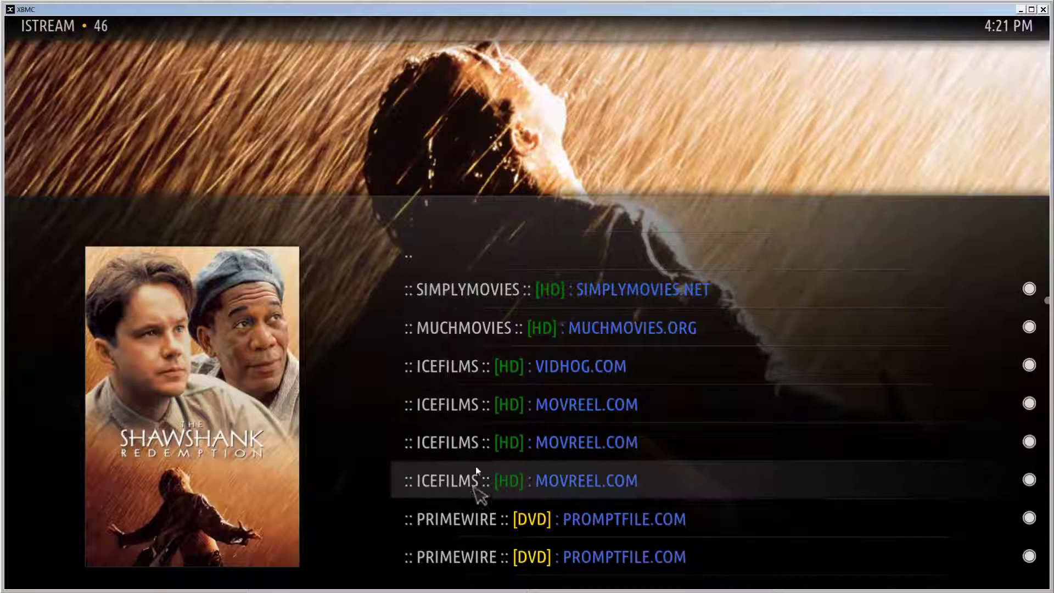
{"action": "scroll", "coordinate": [481, 477], "scroll_direction": "down", "scroll_amount": 5}
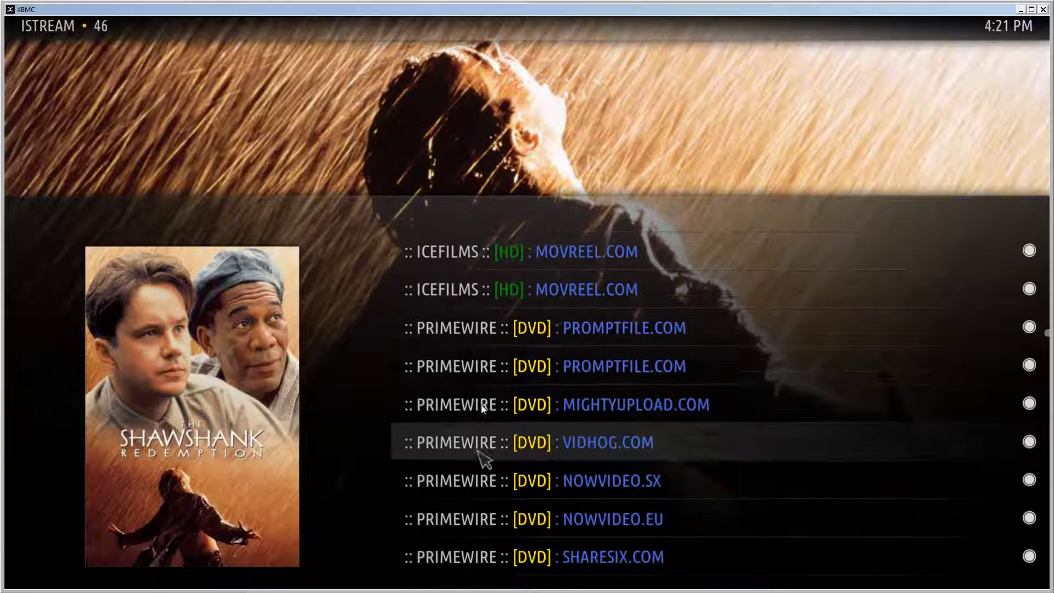
{"action": "left_click", "coordinate": [480, 328]}
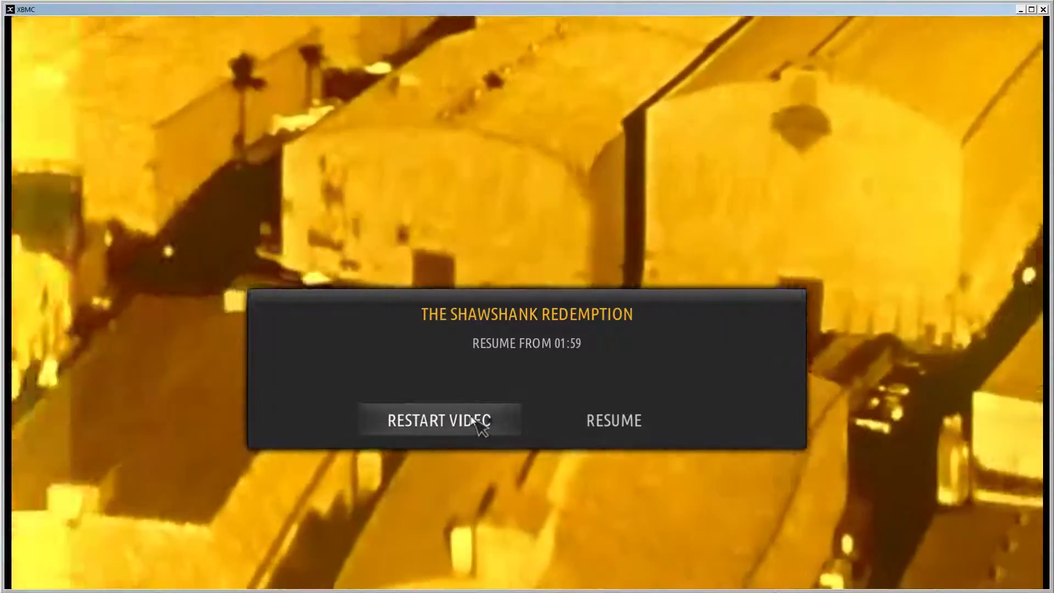
{"action": "left_click", "coordinate": [473, 422]}
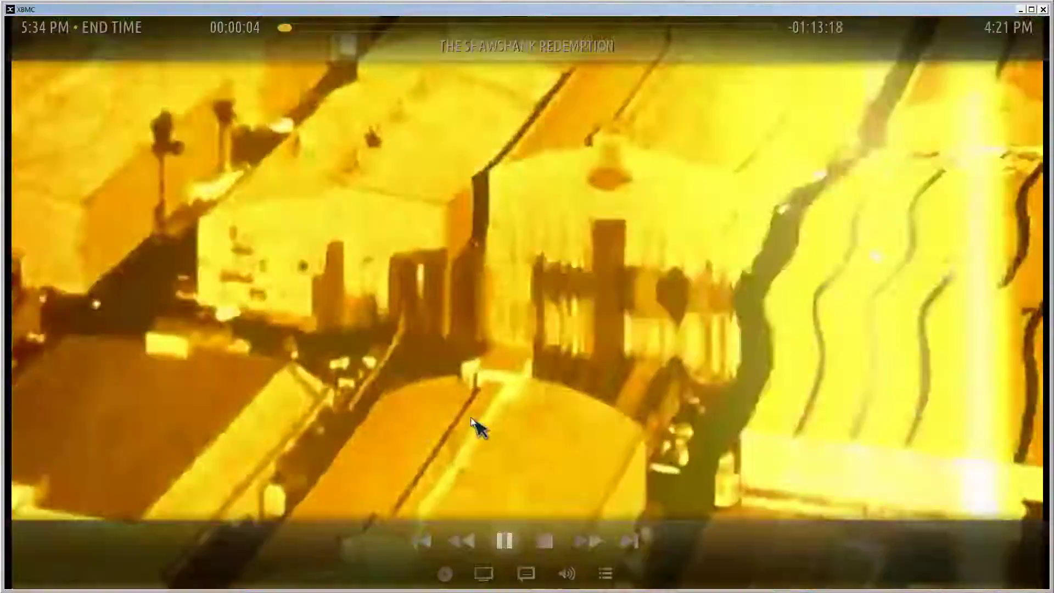
{"action": "key", "text": "x"}
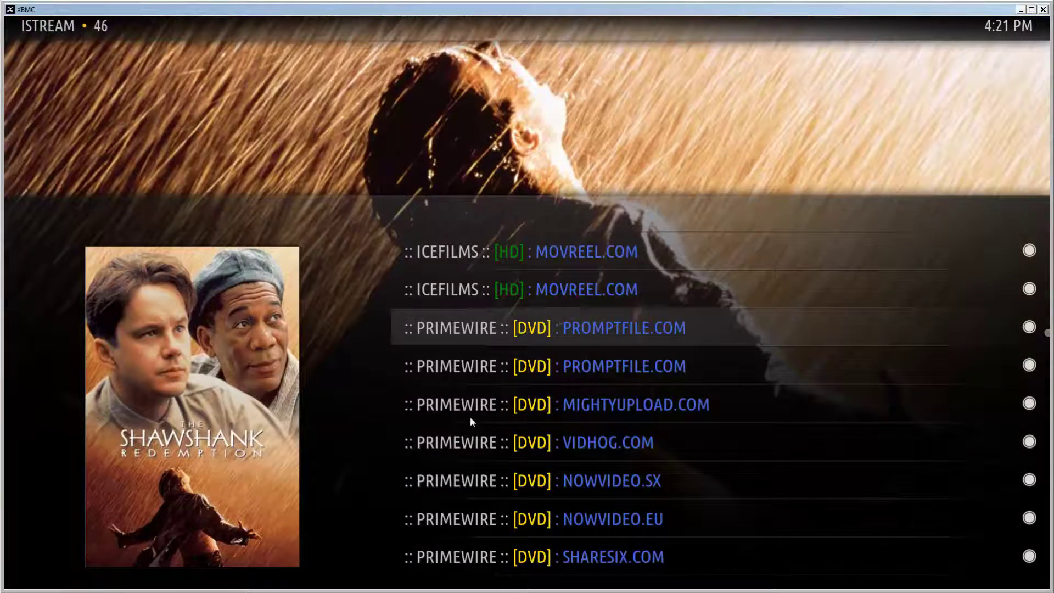
{"action": "key", "text": "BackSpace"}
{"action": "key", "text": "Up"}
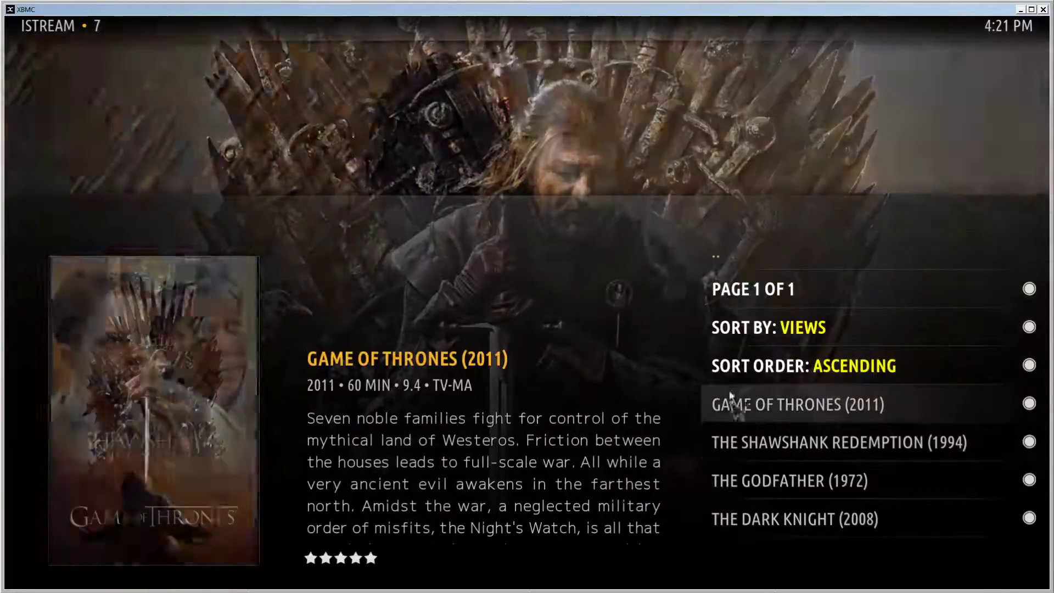
Back out from the Watchlist through the IMDB list to the XBMC home screen.
{"action": "key", "text": "Down"}
{"action": "key", "text": "Down"}
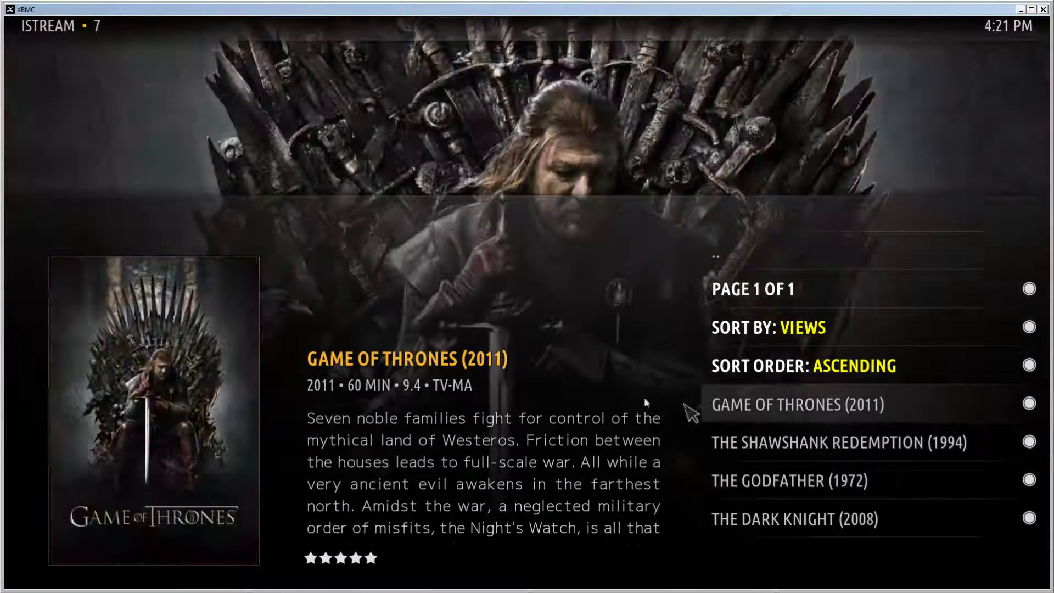
{"action": "key", "text": "BackSpace"}
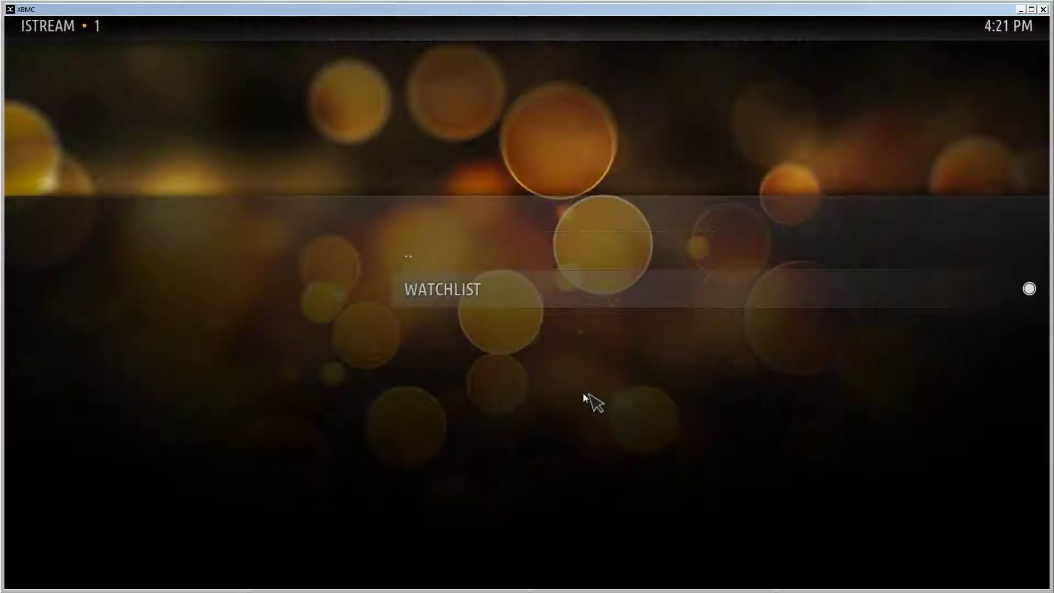
{"action": "key", "text": "BackSpace"}
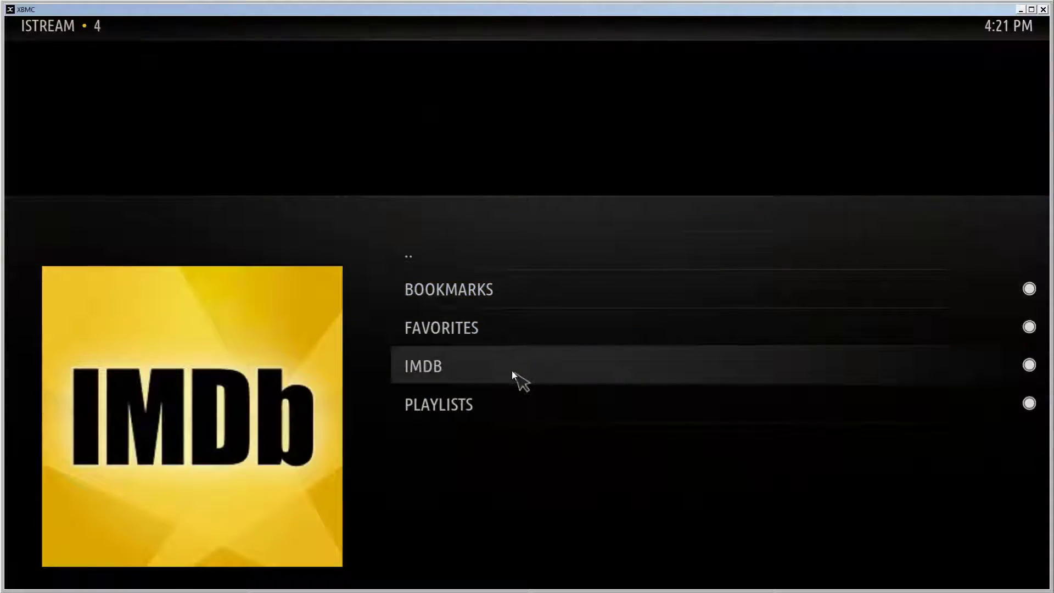
{"action": "key", "text": "BackSpace"}
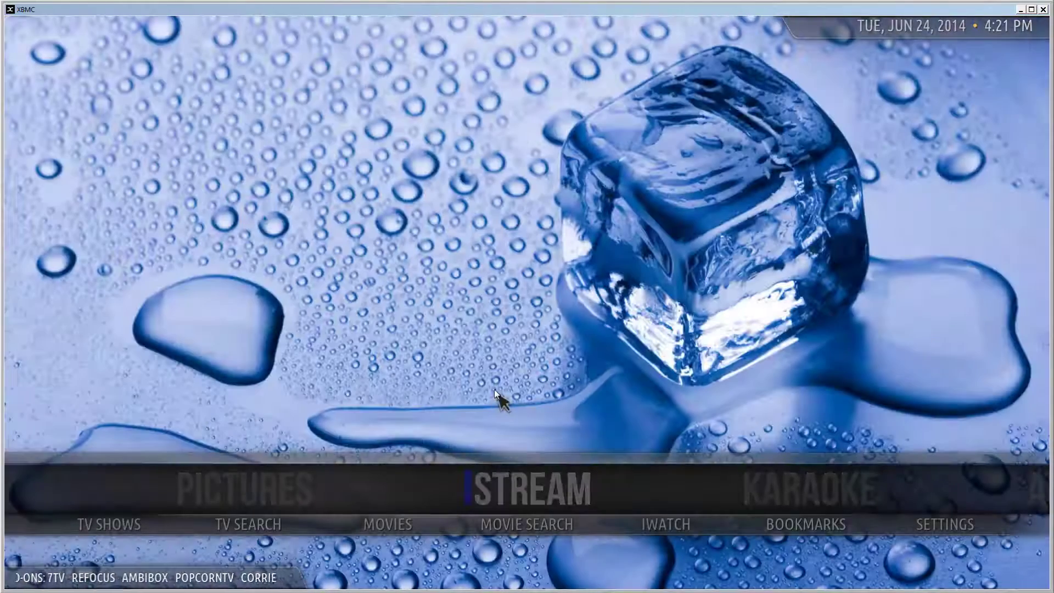